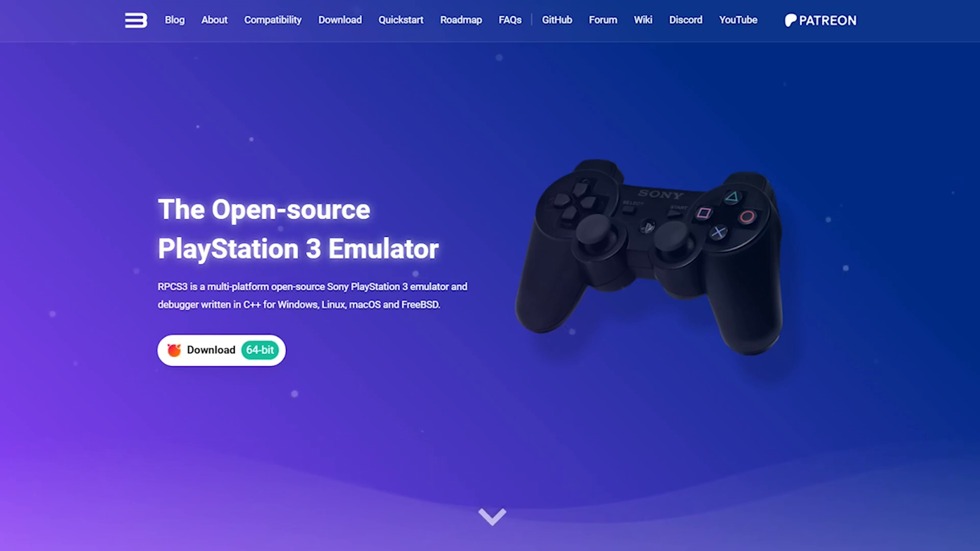
# - Download the Windows x64 package of the latest RPCS3 build from the site's download page
pyautogui.click(345, 29)
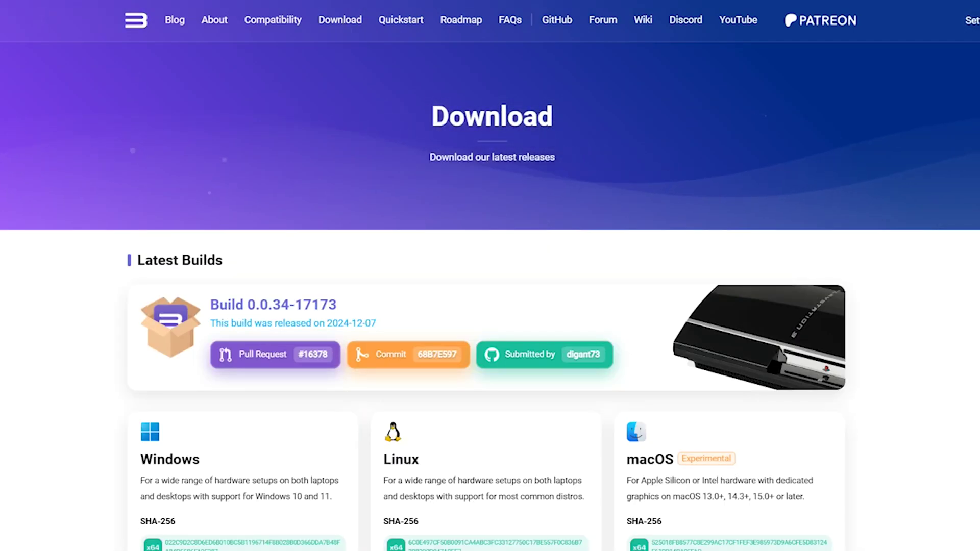
pyautogui.scroll(-2, 706, 129)
pyautogui.scroll(-3, 490, 317)
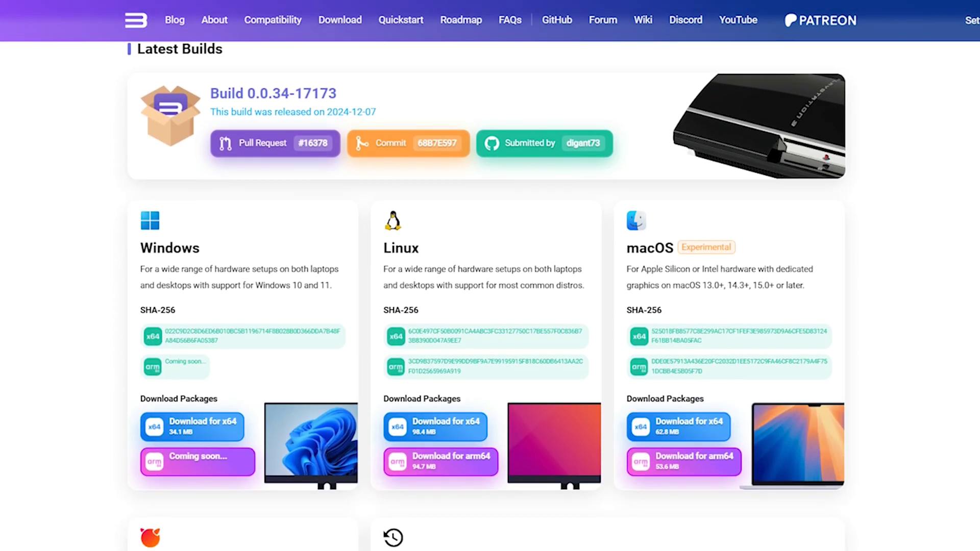
pyautogui.click(215, 432)
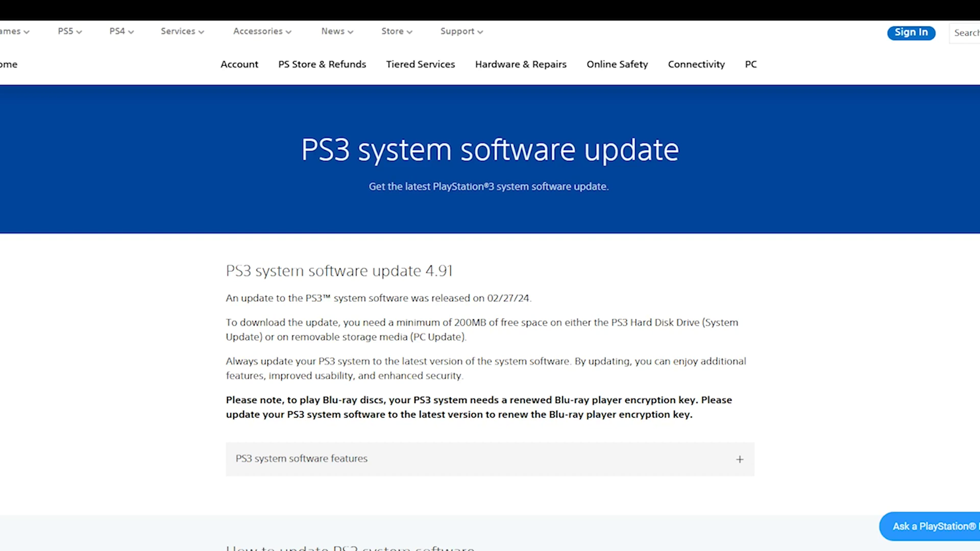
# - Download the PS3 update file from the instructions for reinstalling the PS3 system software using a computer
pyautogui.scroll(-5, 490, 285)
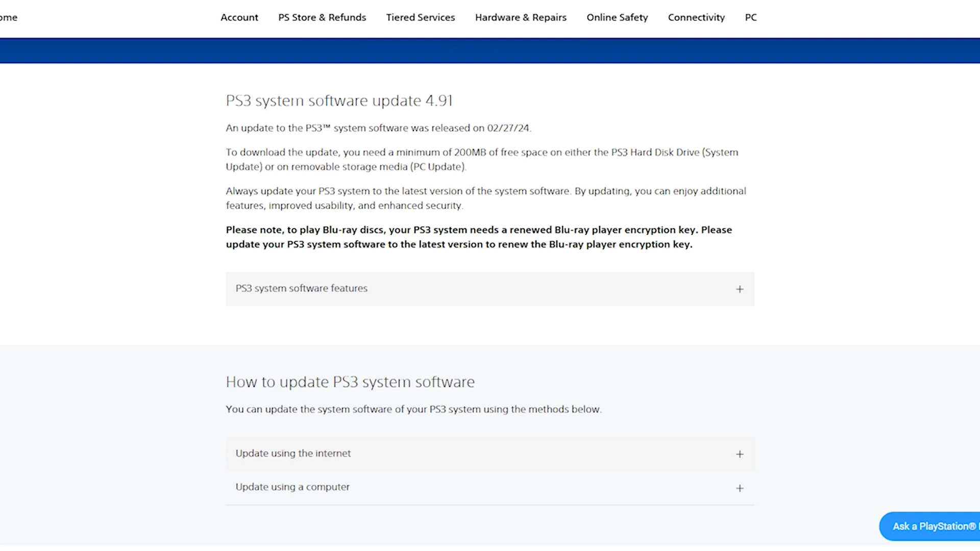
pyautogui.scroll(-5, 490, 285)
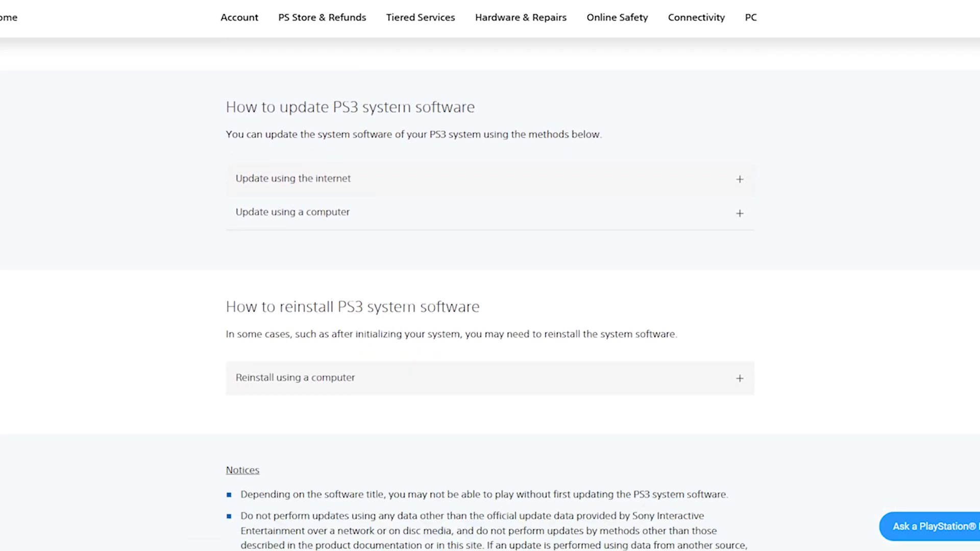
pyautogui.scroll(-1, 490, 286)
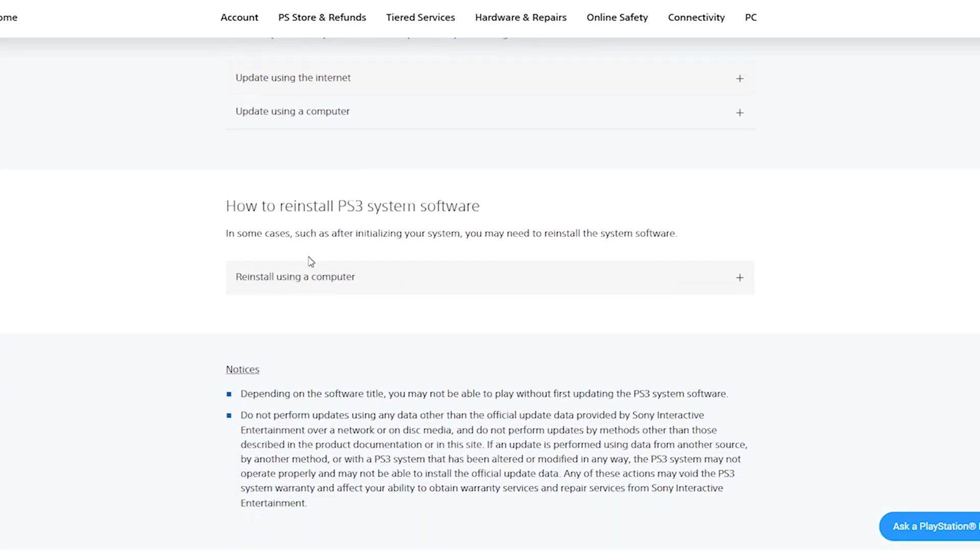
pyautogui.click(312, 287)
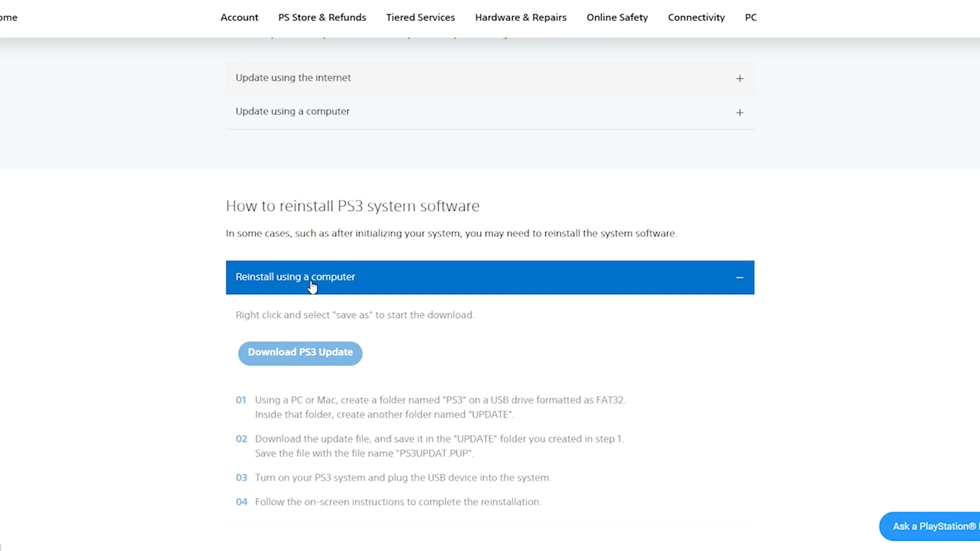
pyautogui.click(315, 358)
pyautogui.scroll(3, 314, 357)
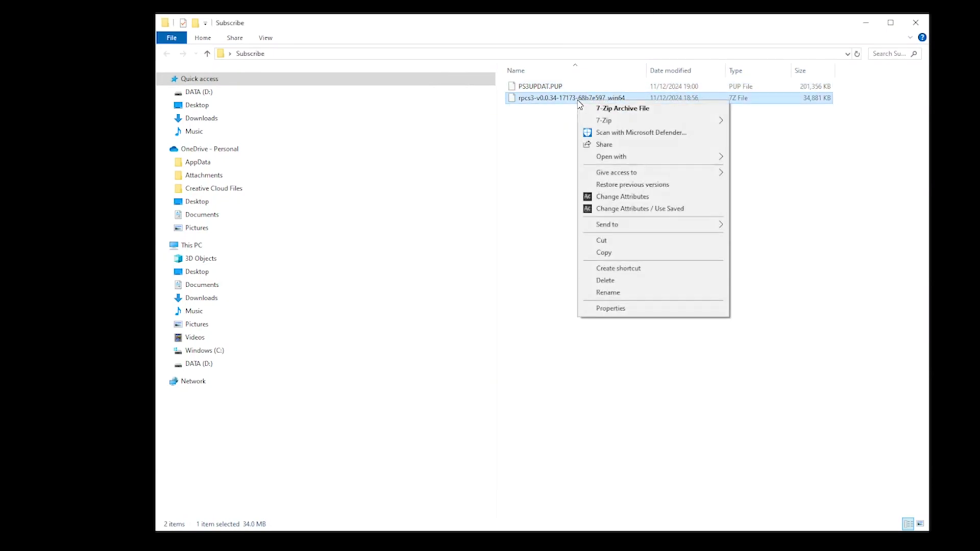
# - Extract the rpcs3-v0.0.34-17173-68b7e597_win64 archive into a folder of the same name and delete the archive
pyautogui.moveTo(619, 121)
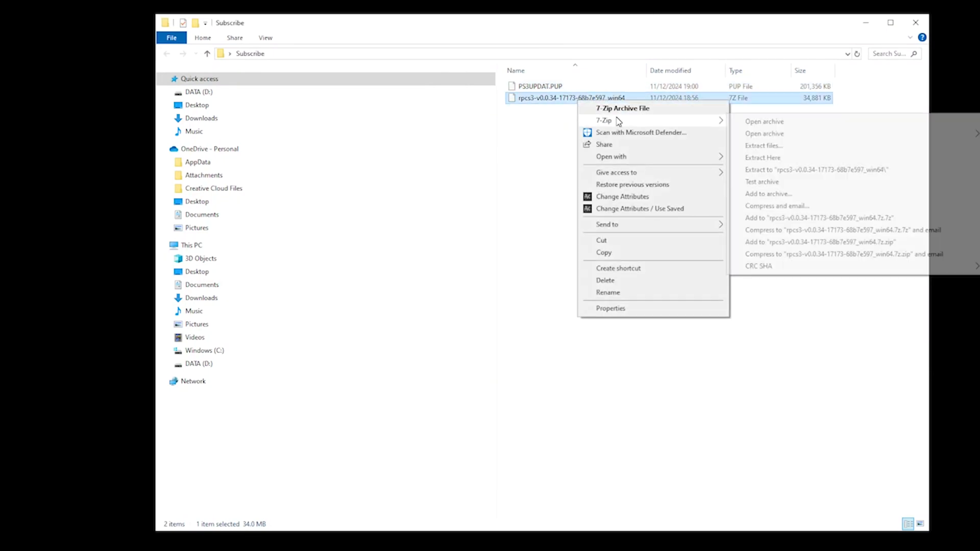
pyautogui.click(799, 169)
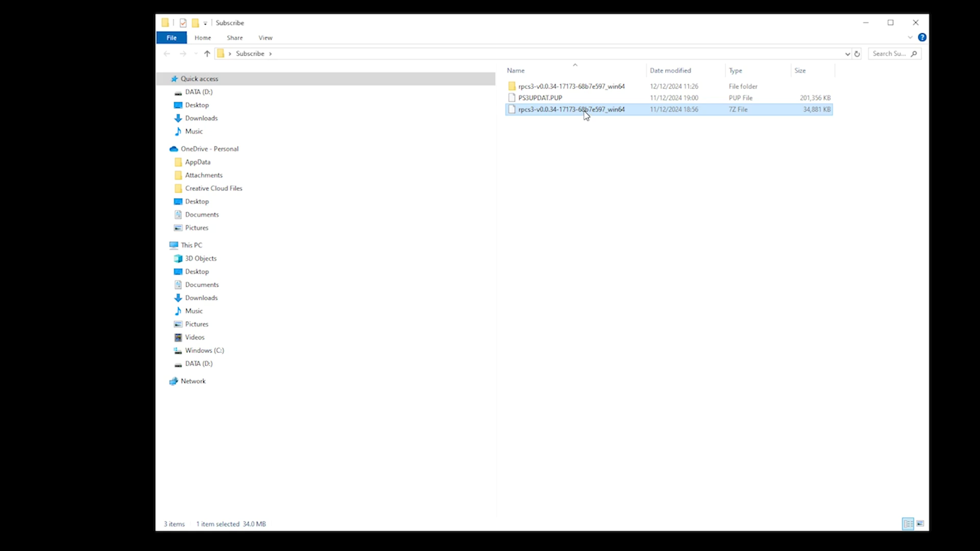
pyautogui.press('Delete')
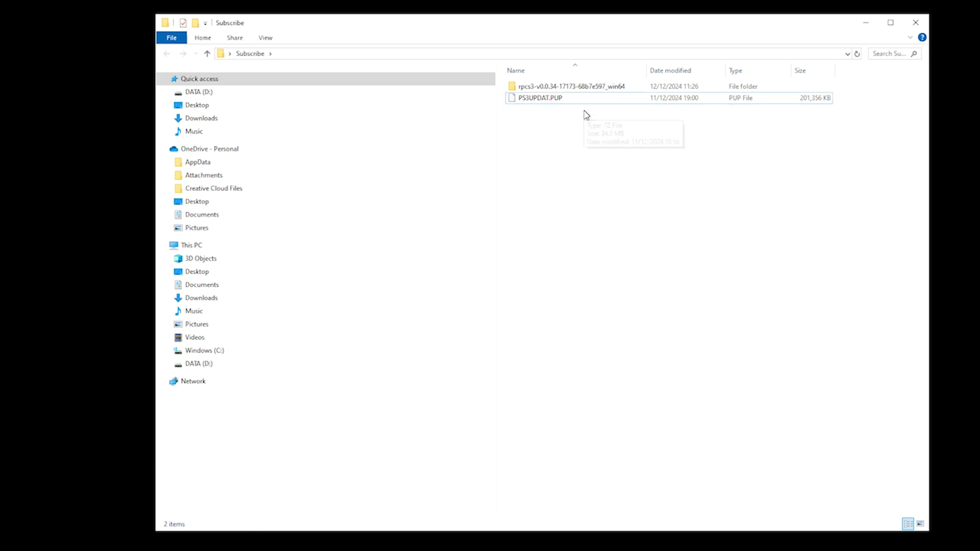
# - Create a folder named Firmware in the Subscribe folder and move PS3UPDAT.PUP into it
pyautogui.rightClick(584, 136)
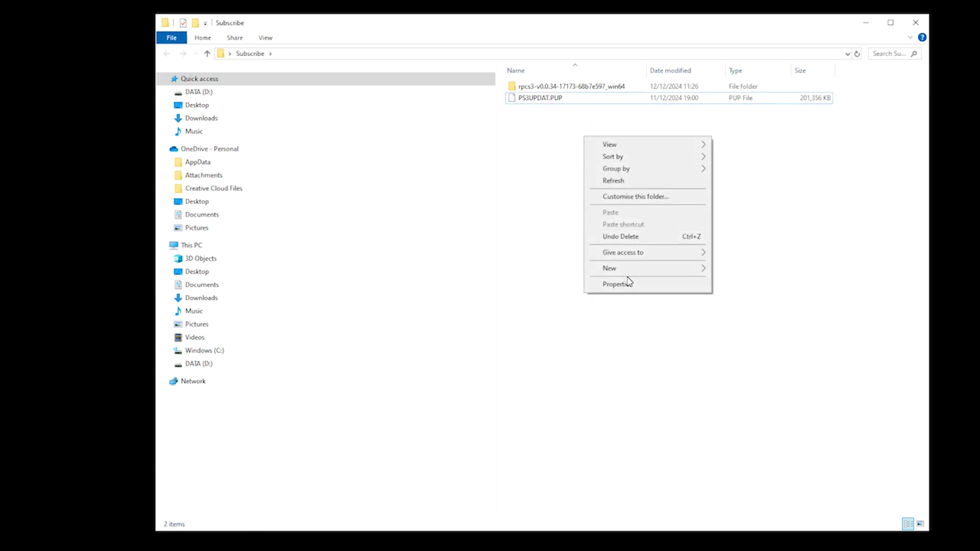
pyautogui.moveTo(628, 269)
pyautogui.click(757, 271)
pyautogui.write('Firmware')
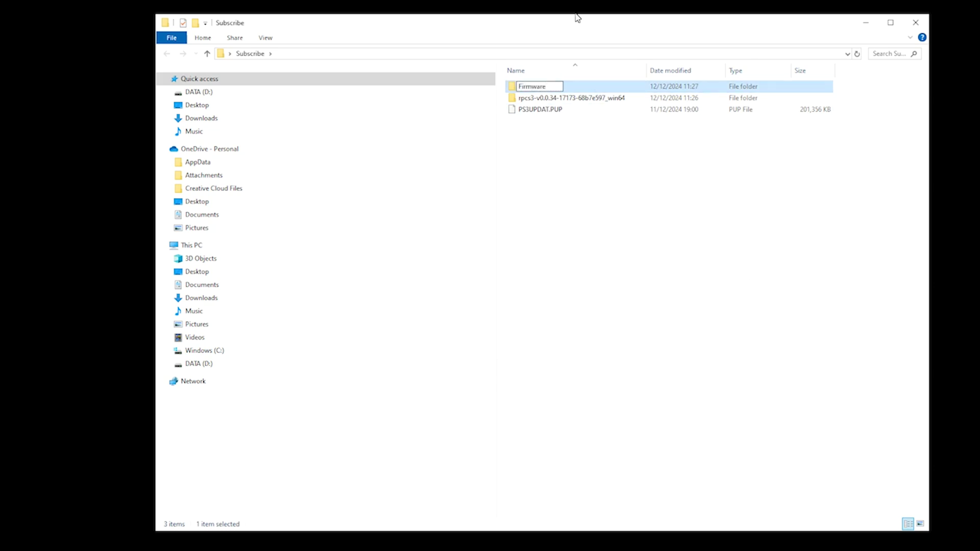
pyautogui.click(545, 113)
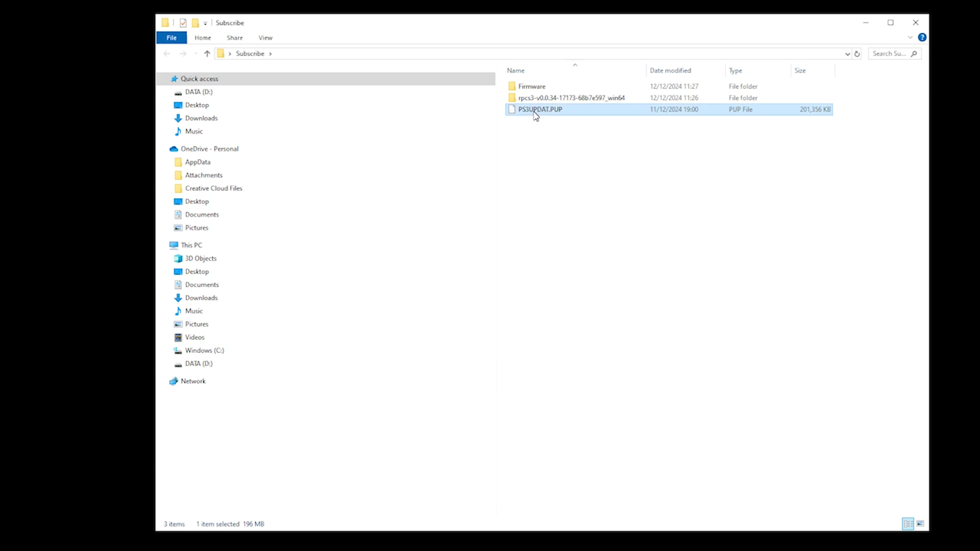
pyautogui.moveTo(536, 115); pyautogui.dragTo(529, 87)
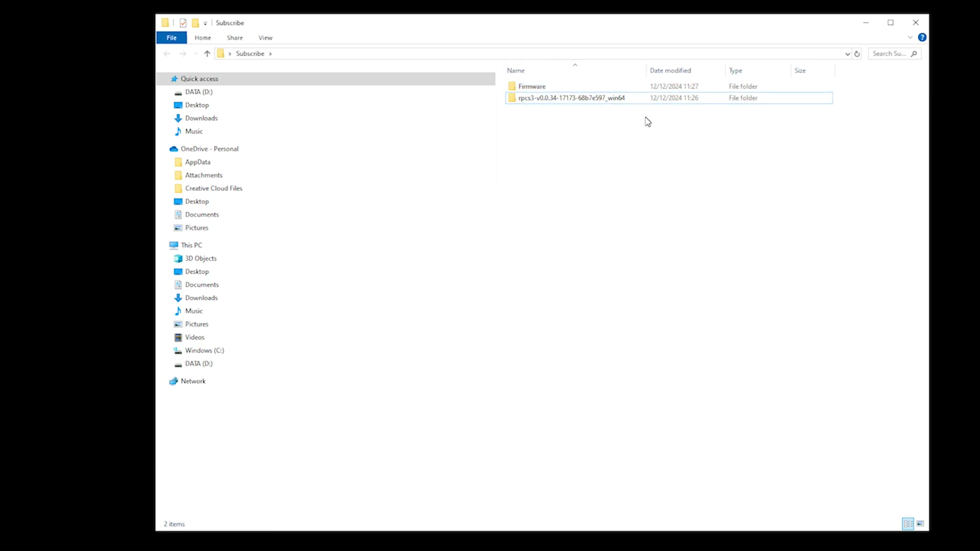
# - Run the rpcs3 application from the extracted folder and allow it past the Windows SmartScreen block
pyautogui.click(585, 100)
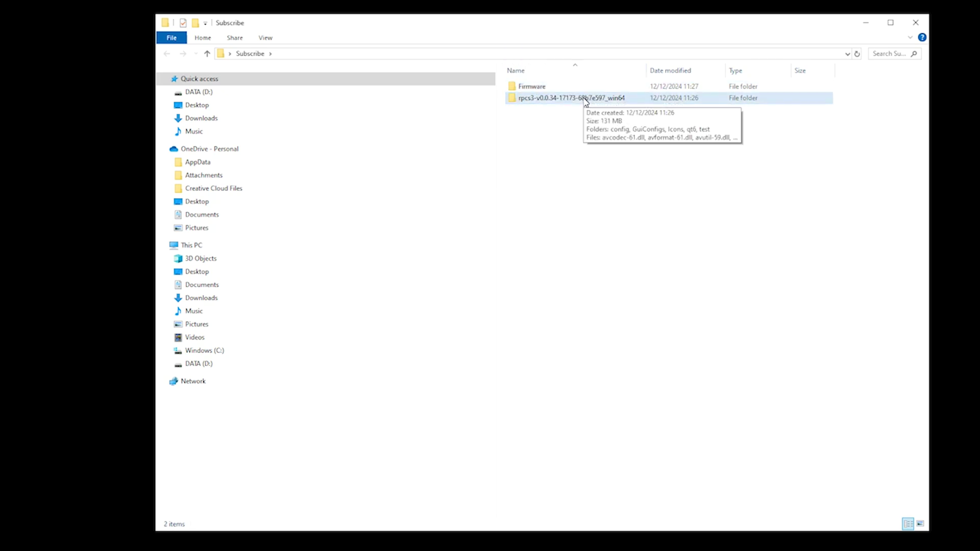
pyautogui.doubleClick(586, 100)
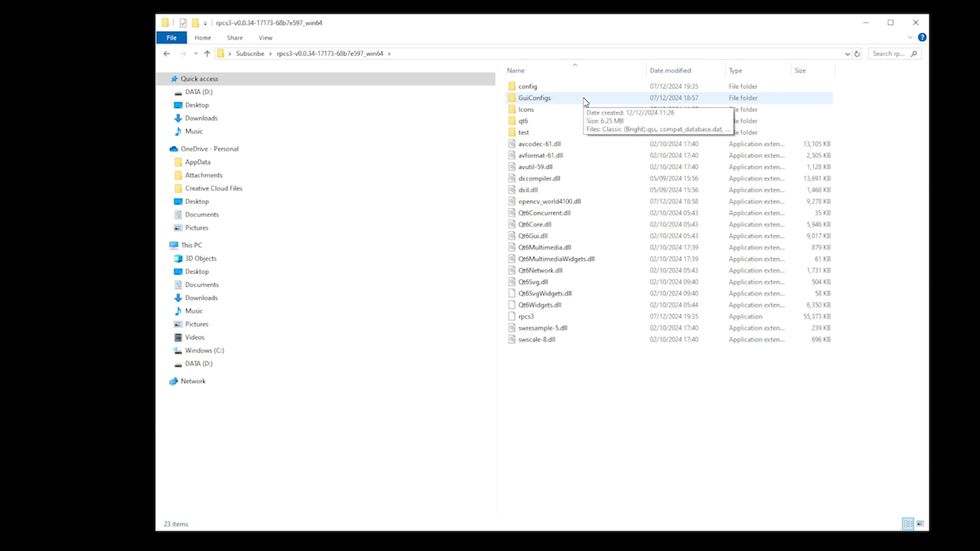
pyautogui.doubleClick(533, 319)
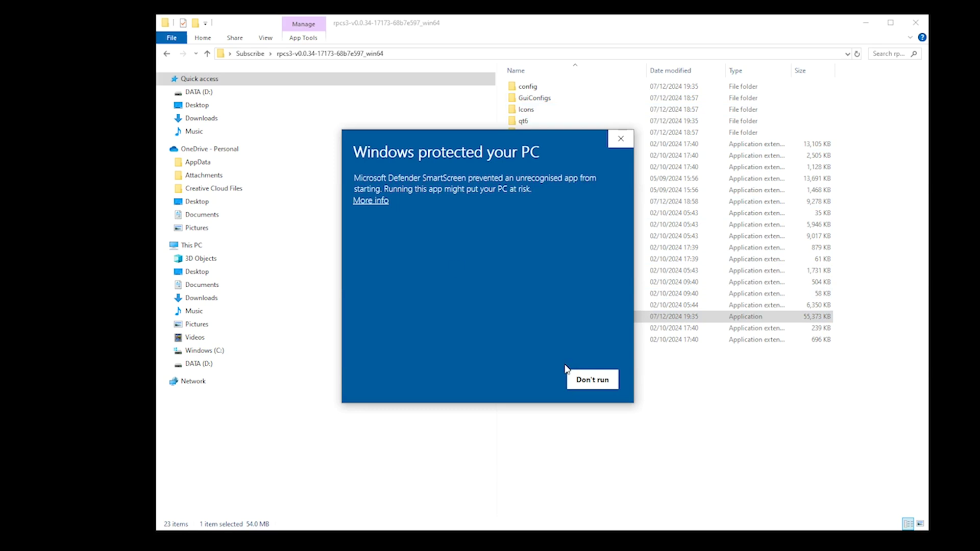
pyautogui.click(371, 200)
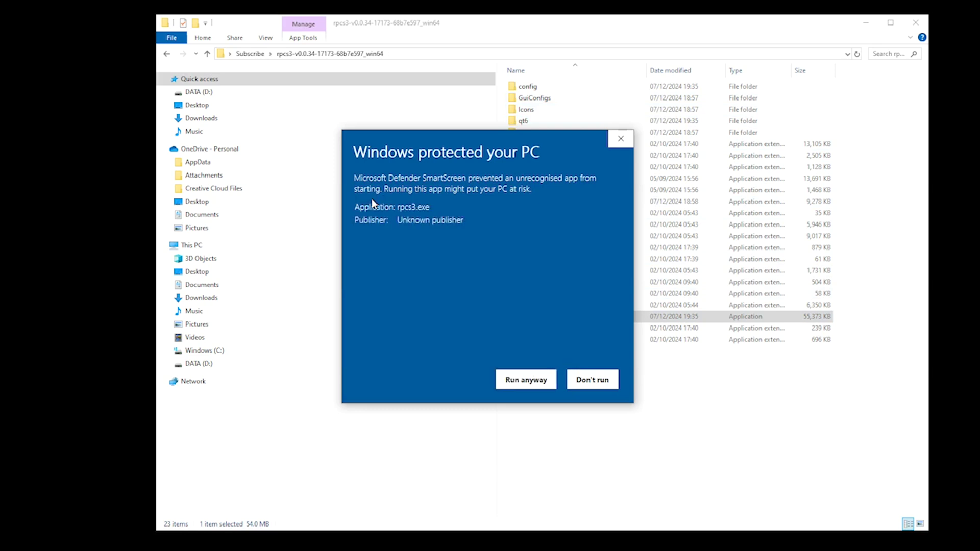
pyautogui.click(522, 383)
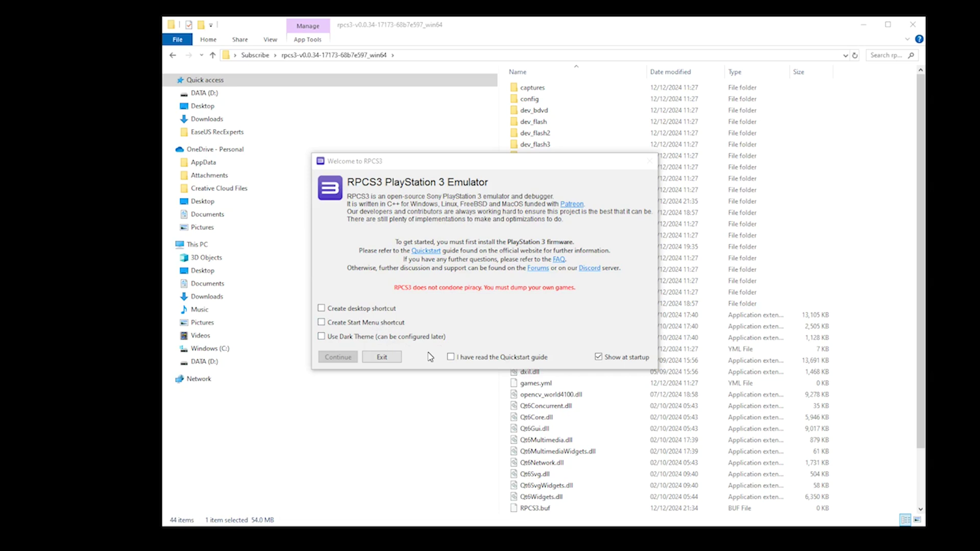
# - Confirm having read the Quickstart guide to enter RPCS3, decline the version update and close the File Explorer window
pyautogui.click(451, 357)
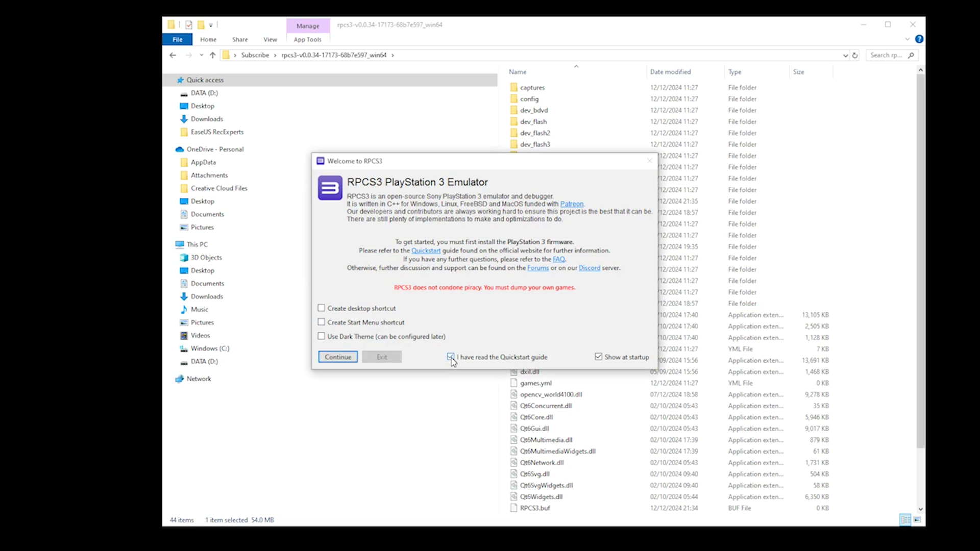
pyautogui.click(348, 358)
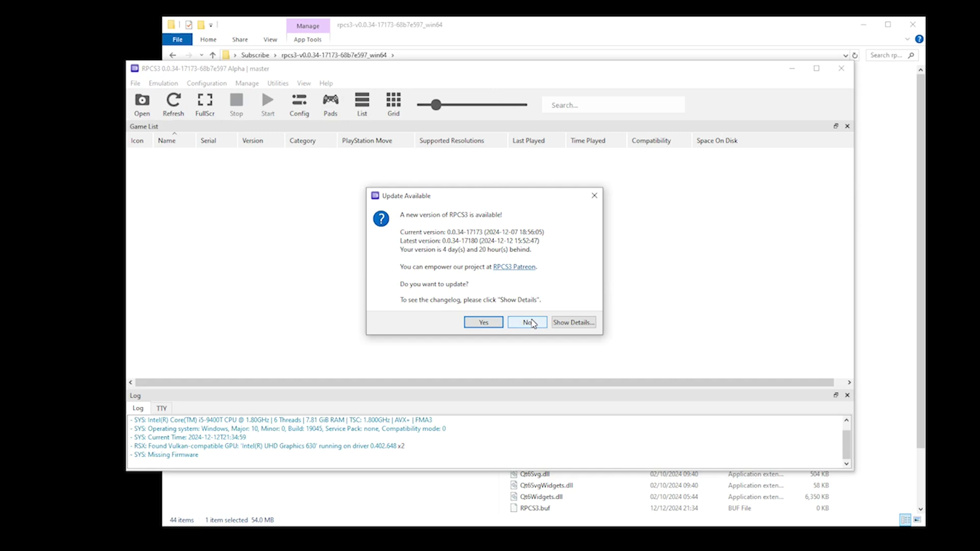
pyautogui.click(531, 322)
pyautogui.click(913, 25)
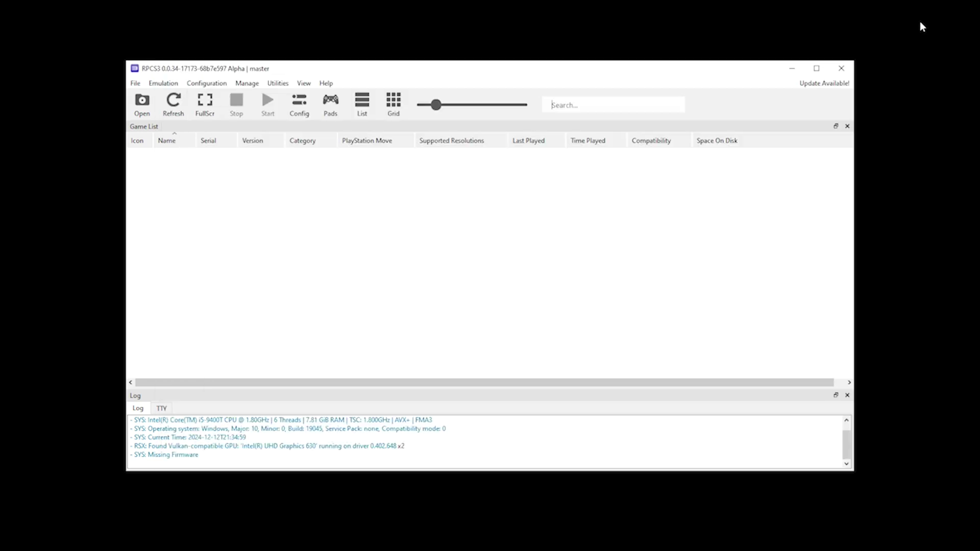
# - Install the PS3 firmware from PS3UPDAT.PUP in the Subscribe > Firmware folder and dismiss the completion message
pyautogui.click(136, 83)
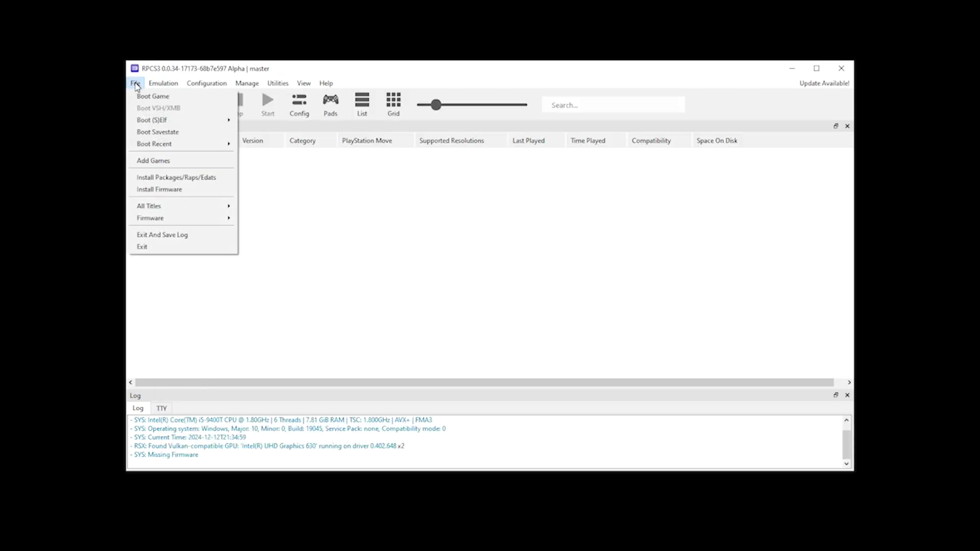
pyautogui.click(161, 191)
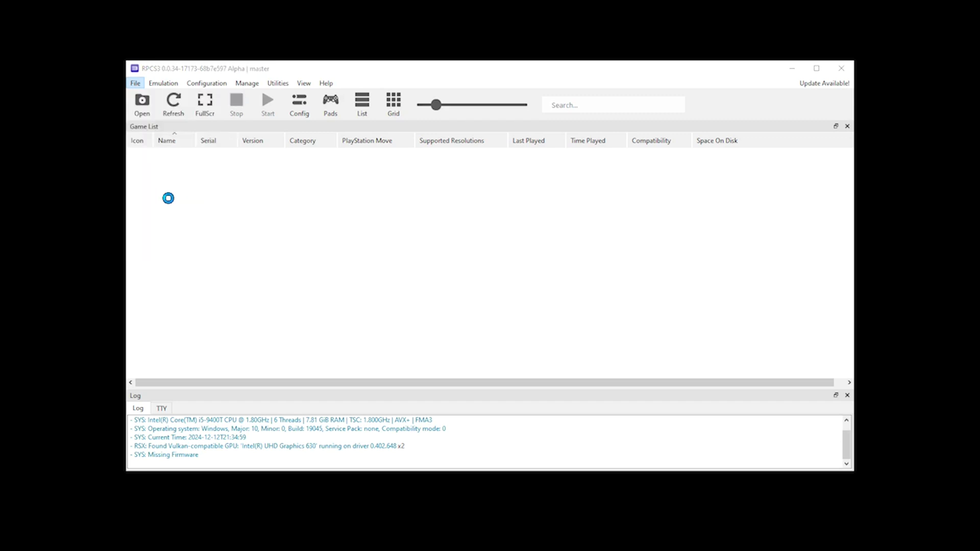
pyautogui.click(299, 102)
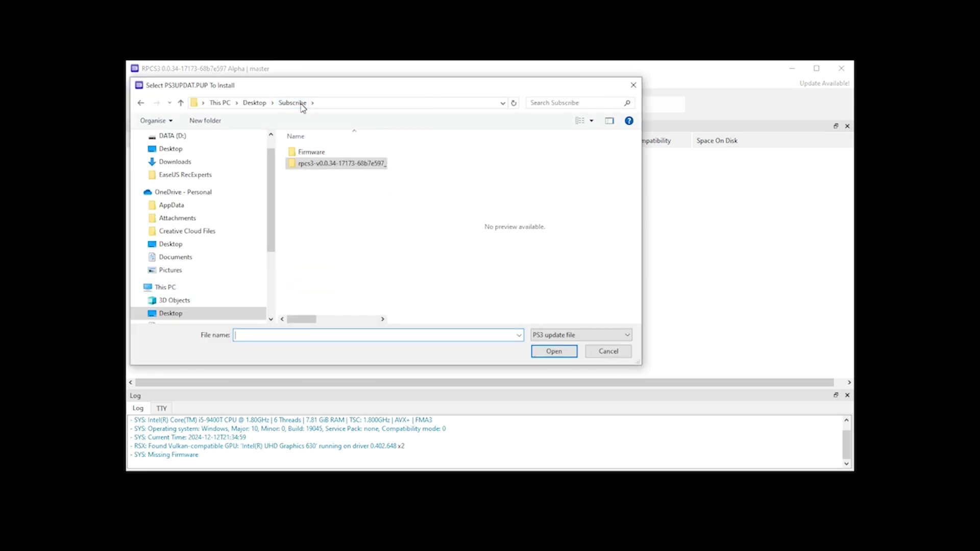
pyautogui.doubleClick(304, 153)
pyautogui.click(305, 155)
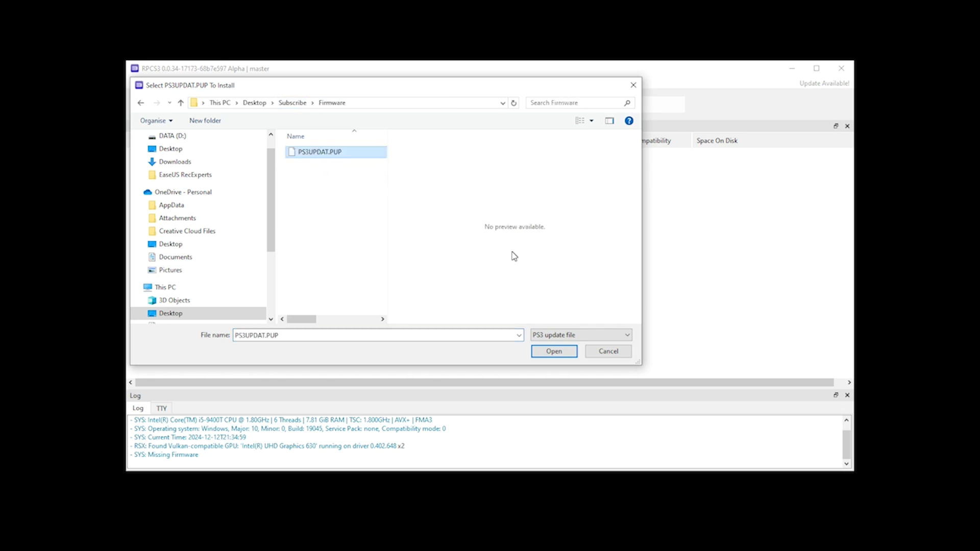
pyautogui.click(555, 352)
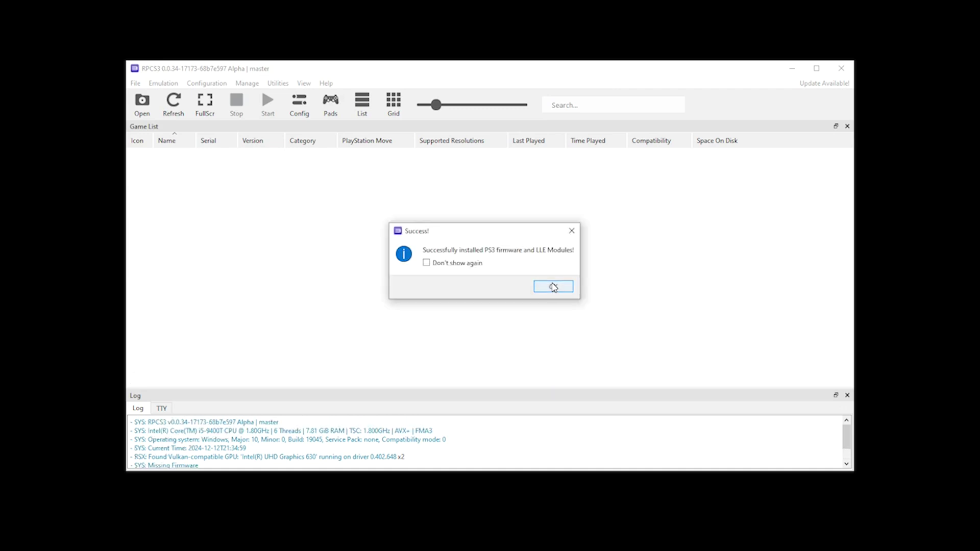
pyautogui.click(554, 286)
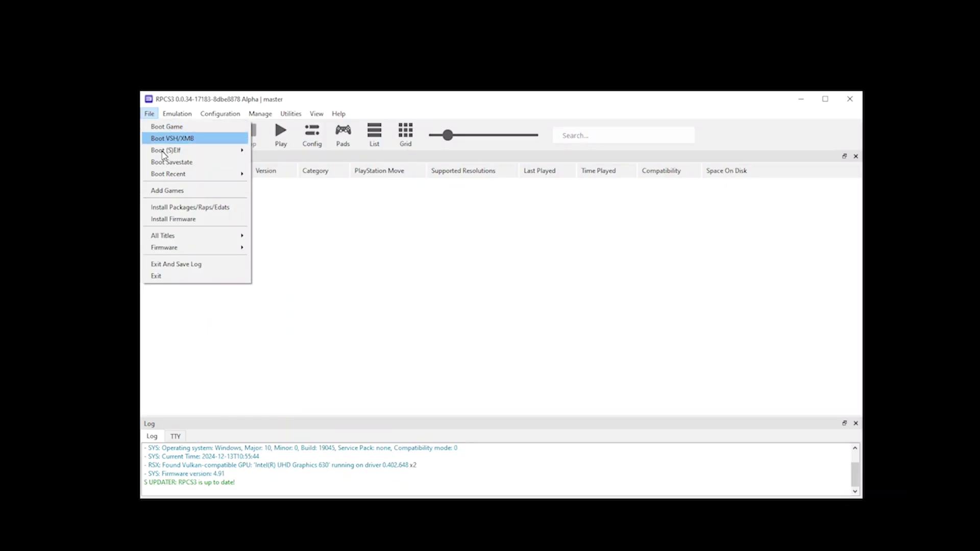
# - Add the games in the PS3 games folder to the game list without shortcuts or precompiled caches
pyautogui.click(180, 192)
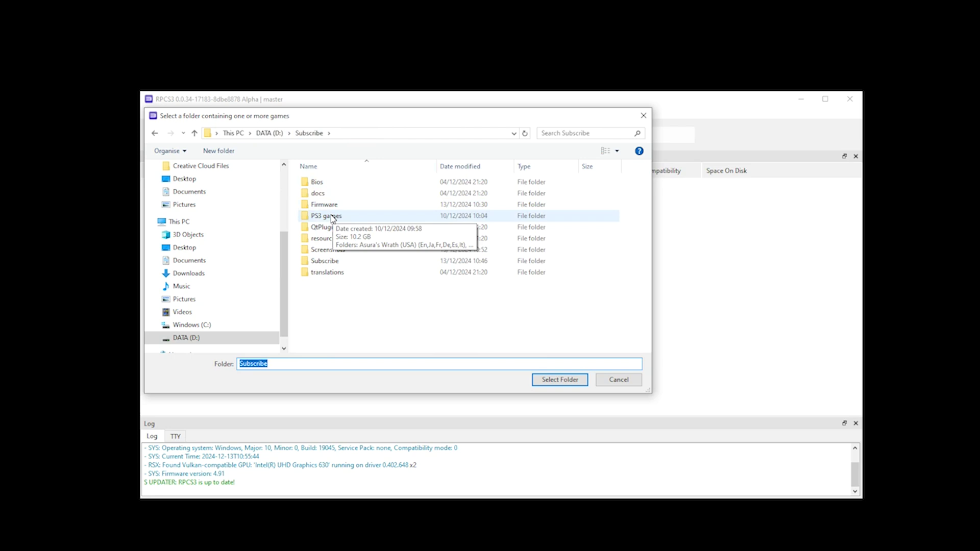
pyautogui.doubleClick(329, 217)
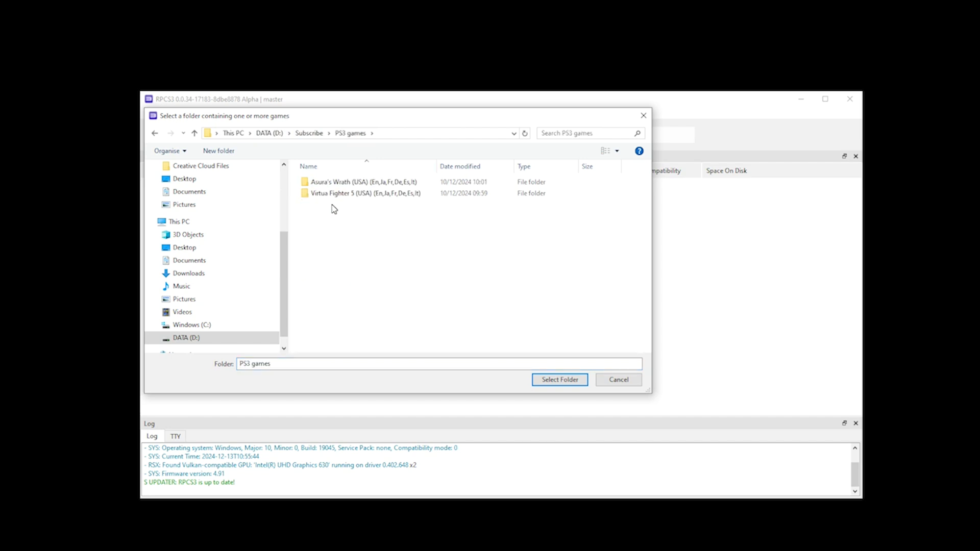
pyautogui.click(556, 380)
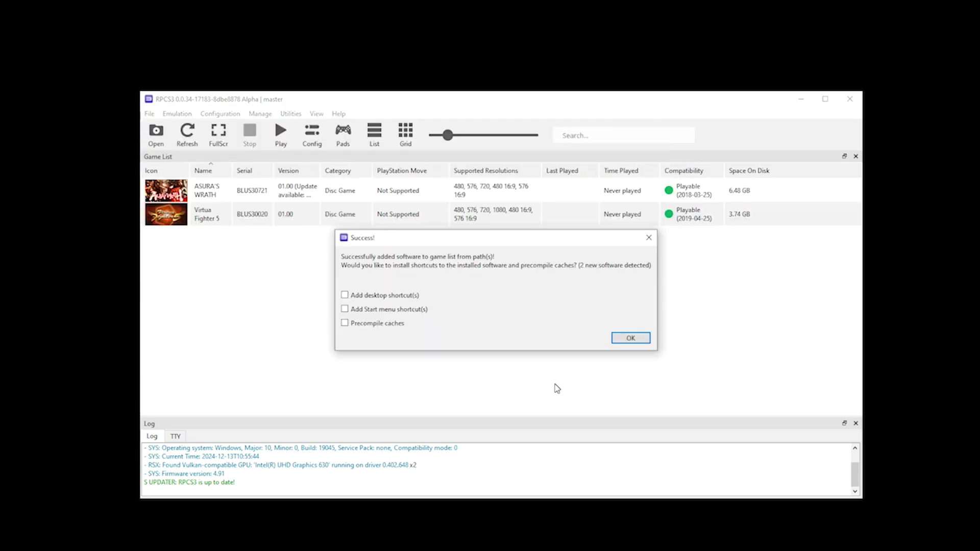
pyautogui.click(631, 338)
# - Show the game list as a grid and select Virtua Fighter 5
pyautogui.click(406, 134)
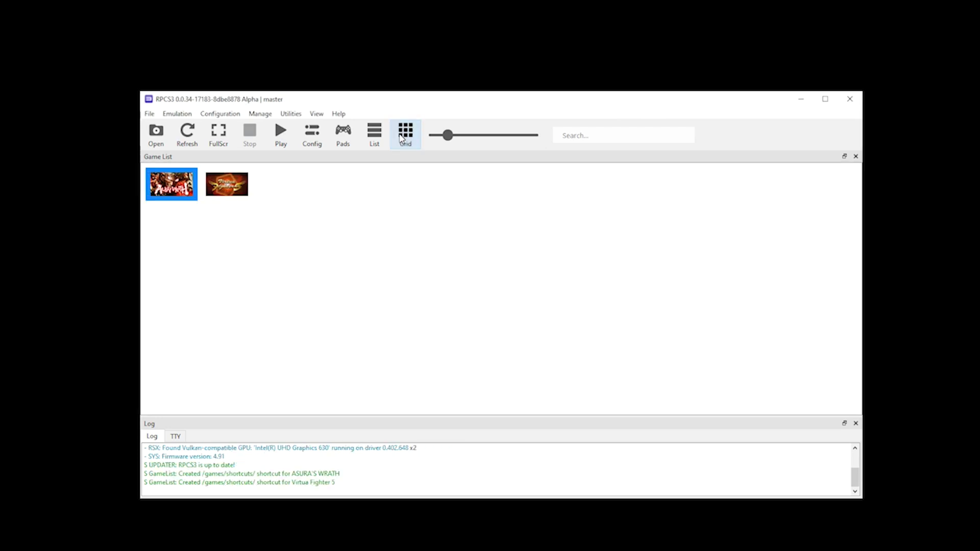
pyautogui.click(228, 184)
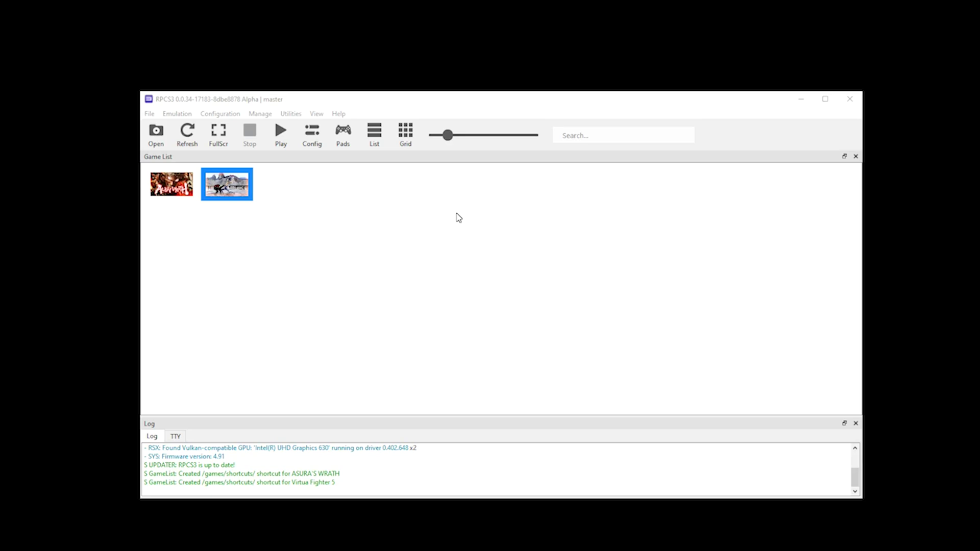
# - Set Player 1's gamepad handler to DualSense, start remapping the D-Pad Left button and save the gamepad settings
pyautogui.click(352, 143)
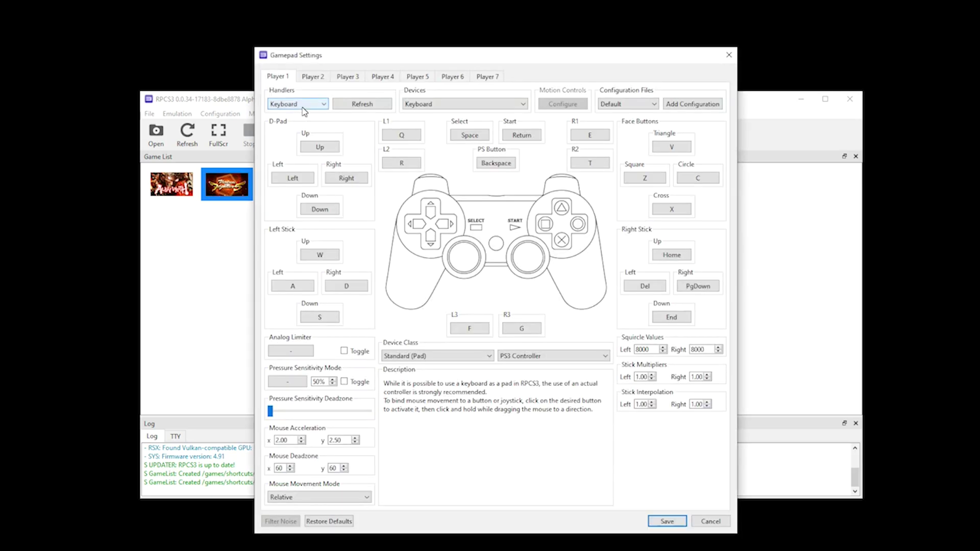
pyautogui.click(304, 108)
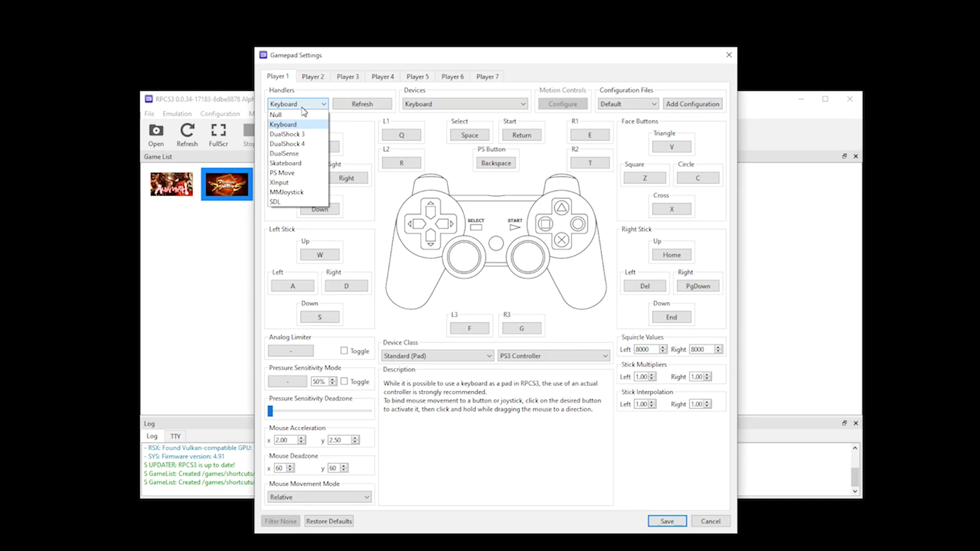
pyautogui.click(284, 153)
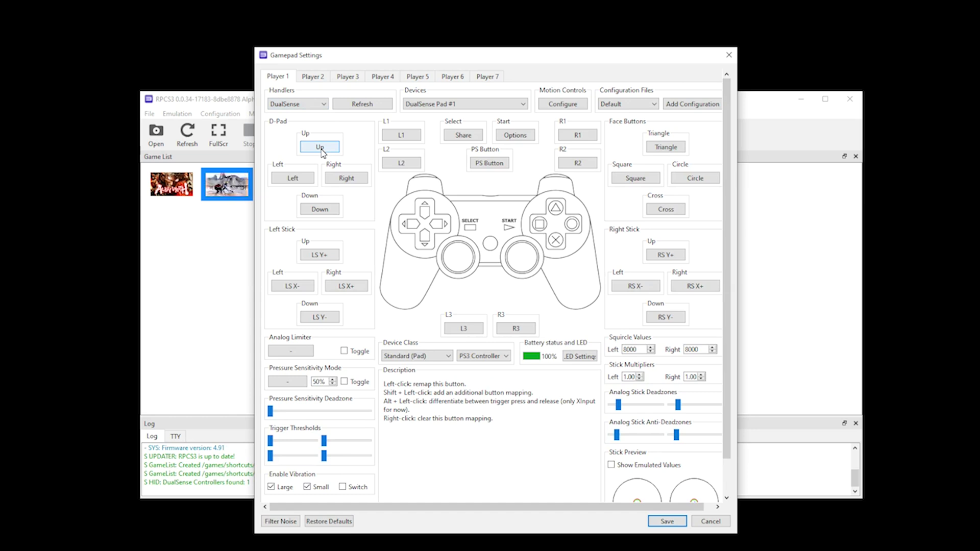
pyautogui.click(305, 179)
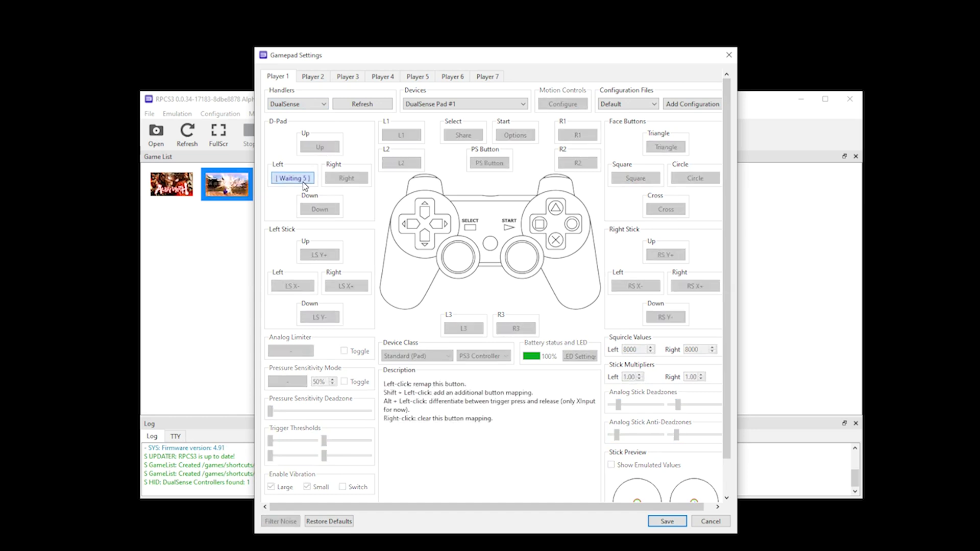
pyautogui.click(652, 522)
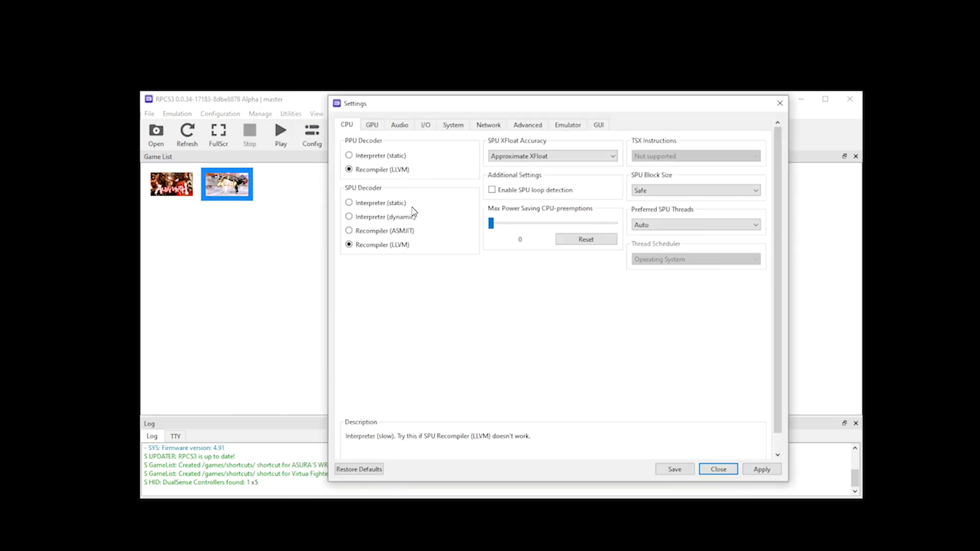
# - Review the emulator's GPU, Audio, I/O, System, Network, Advanced, Emulator and GUI settings, and close them without changes
pyautogui.click(372, 125)
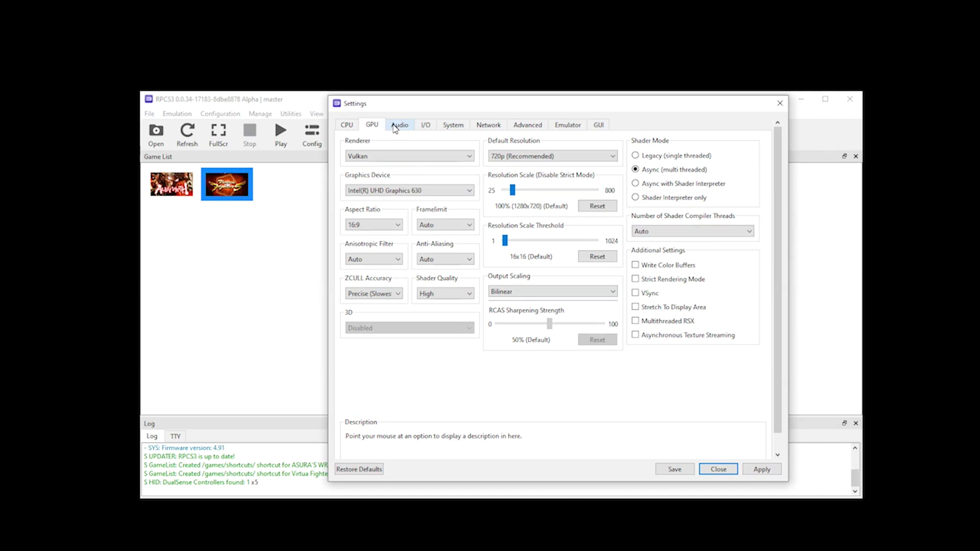
pyautogui.click(394, 128)
pyautogui.click(426, 126)
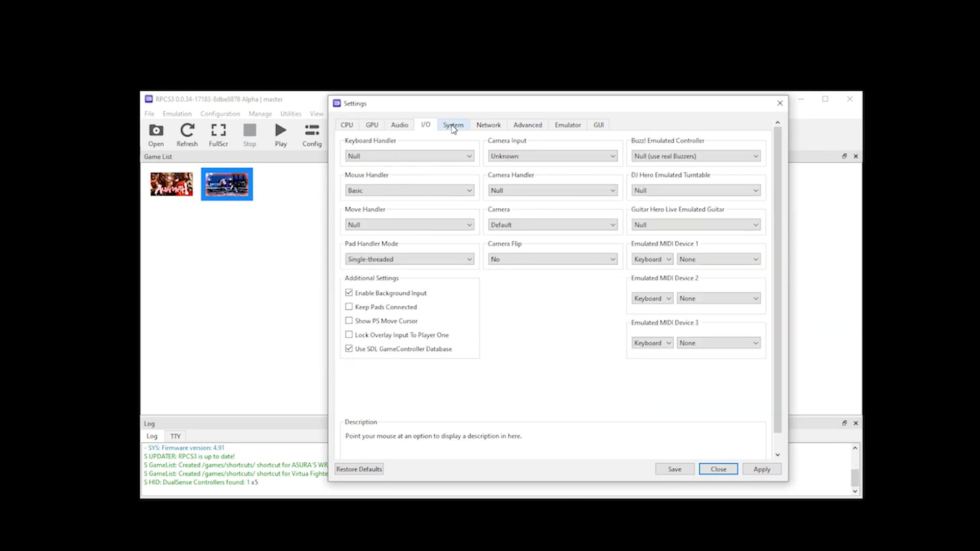
pyautogui.click(453, 128)
pyautogui.click(489, 126)
pyautogui.click(526, 126)
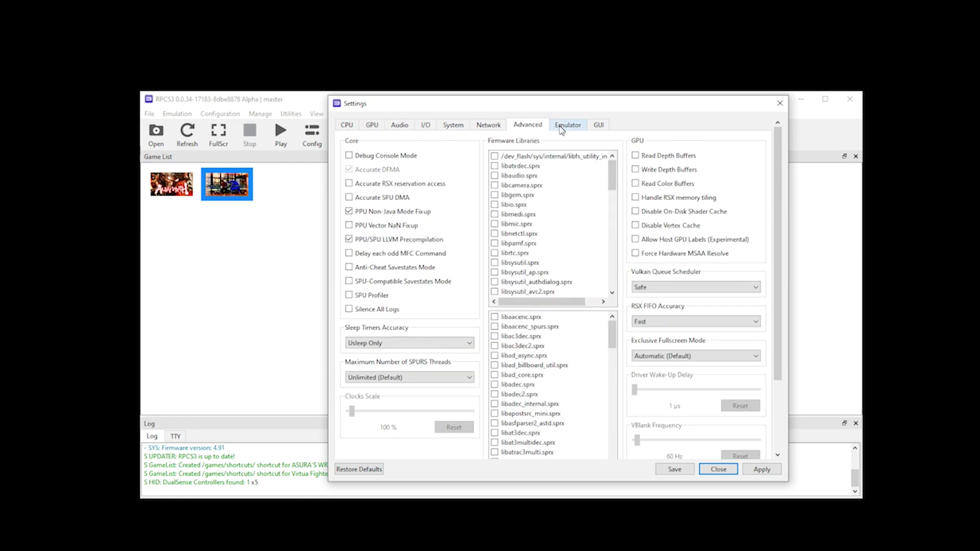
pyautogui.click(564, 128)
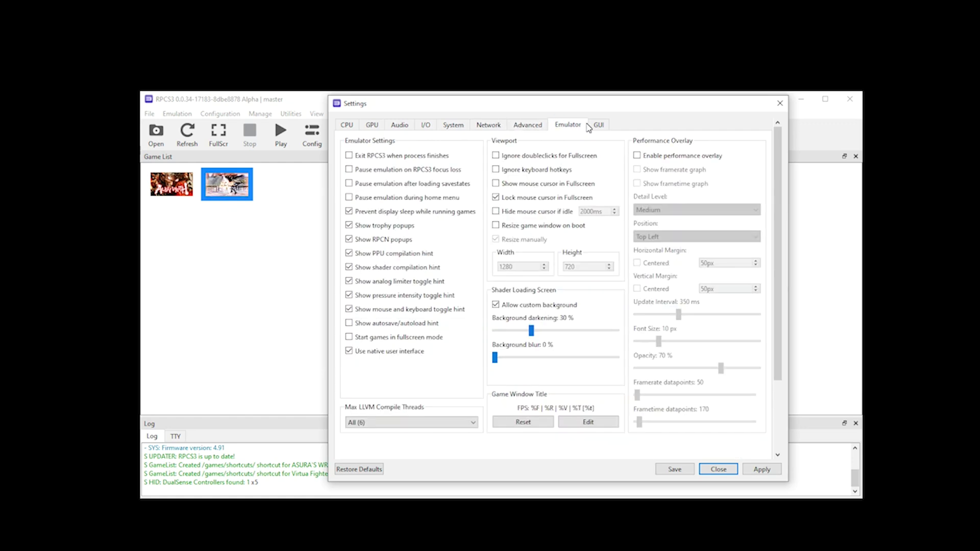
pyautogui.click(599, 125)
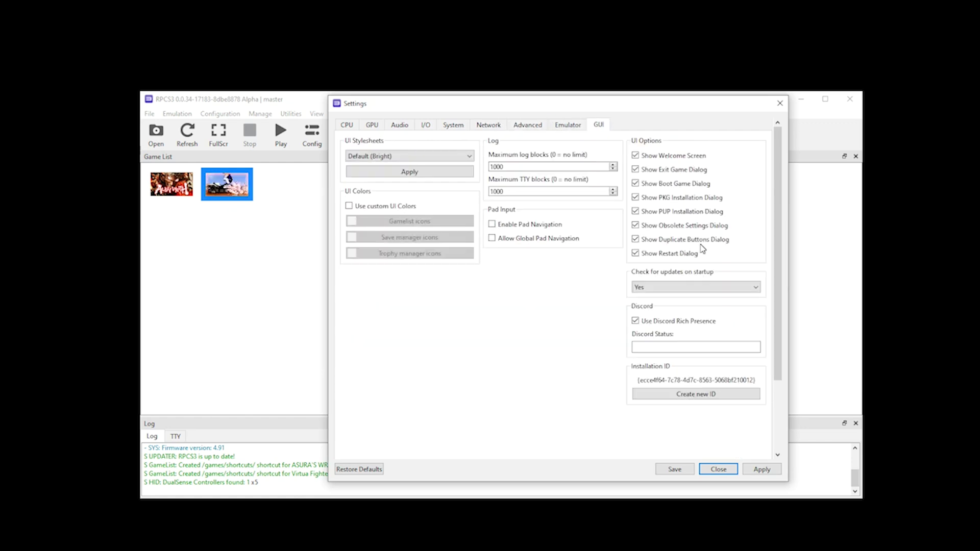
pyautogui.click(727, 469)
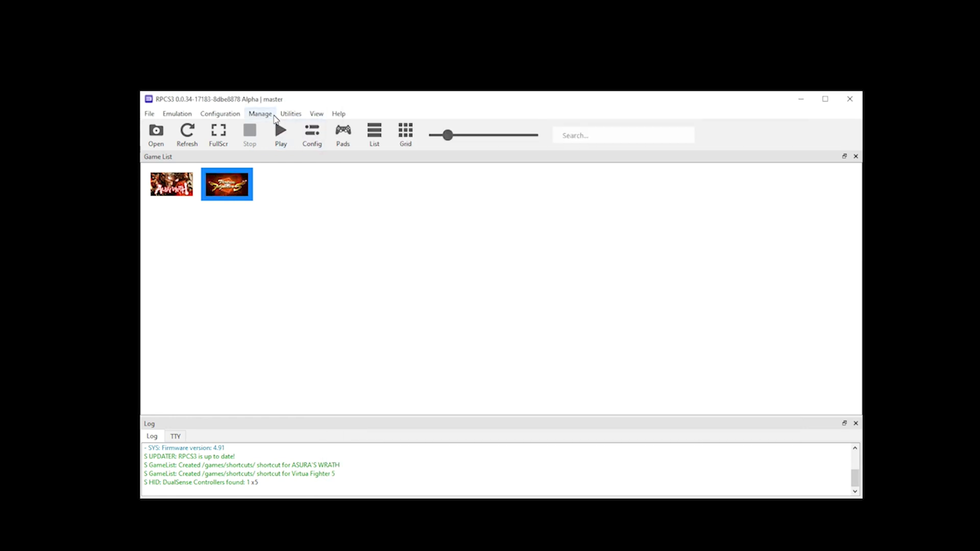
# - Launch Virtua Fighter 5 from the game list and agree to use game data
pyautogui.click(274, 116)
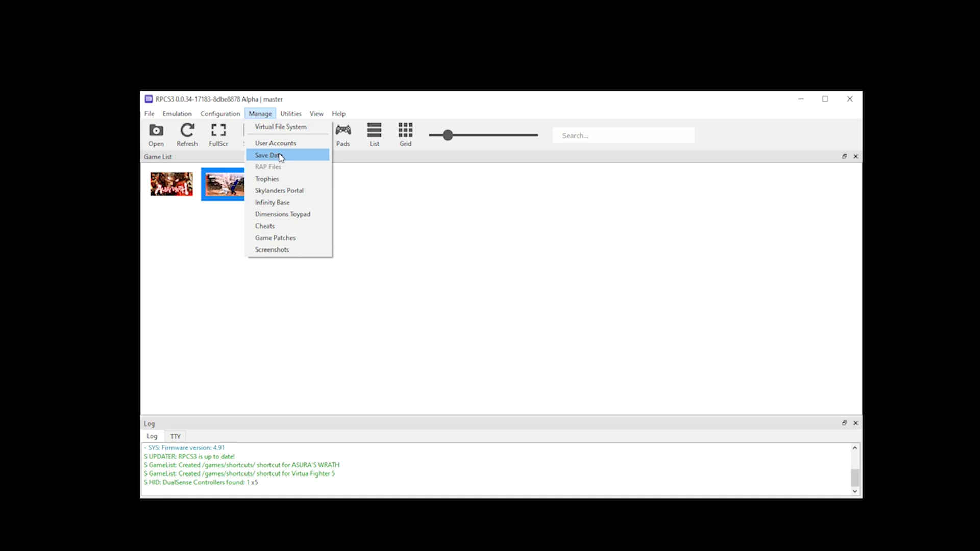
pyautogui.click(237, 191)
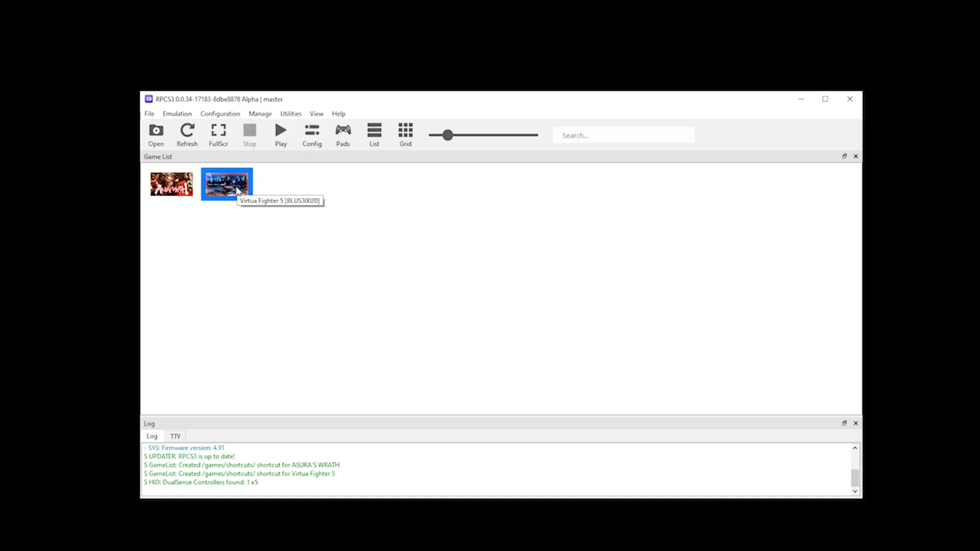
pyautogui.click(281, 139)
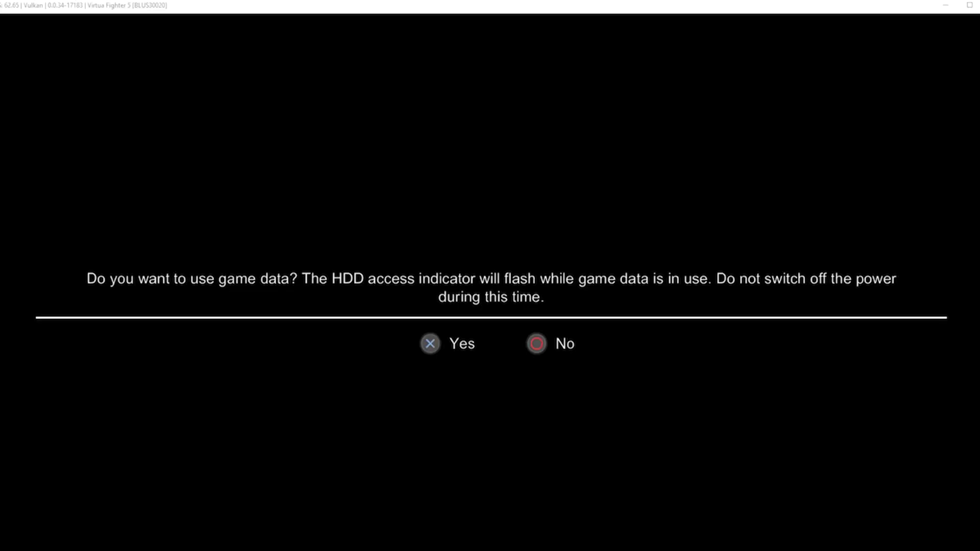
pyautogui.press('x')
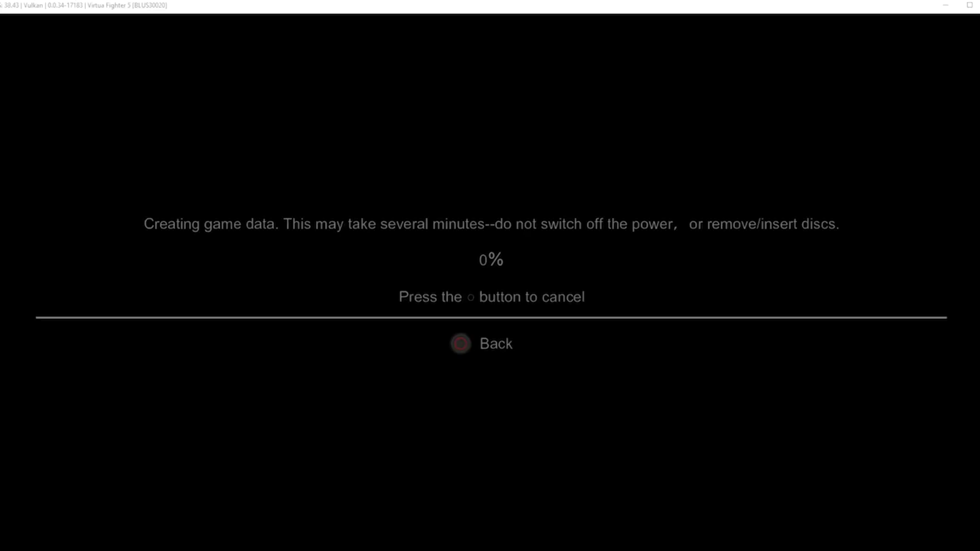